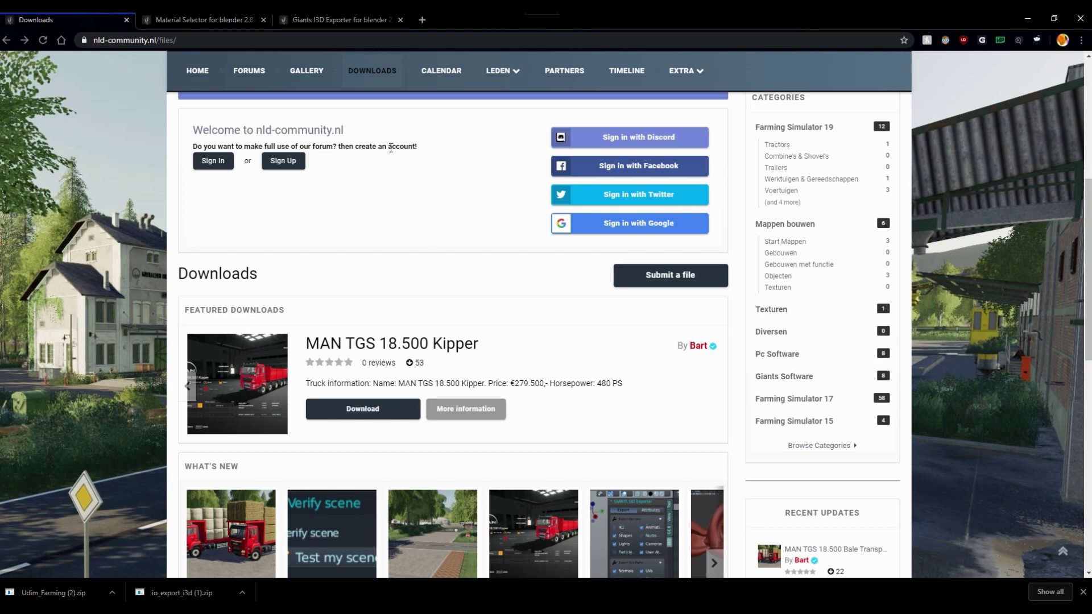
# Switch Chrome to the 'Material Selector for blender 2.8' download tab.
pyautogui.click(222, 25)
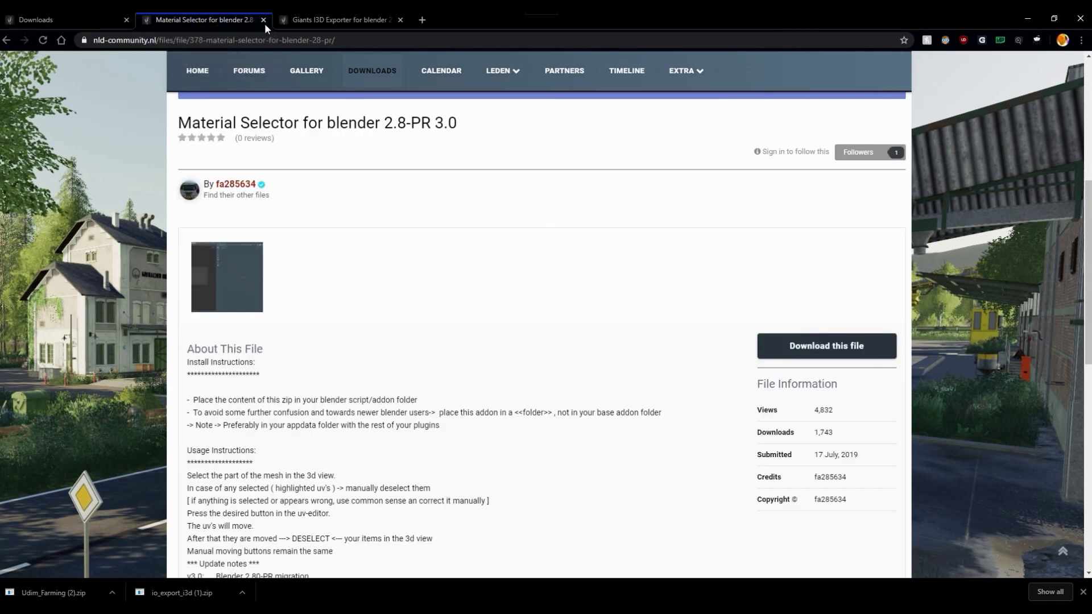
# Compare the Giants I3D Exporter and Material Selector tabs, then enlarge the Material Selector screenshot.
pyautogui.click(323, 19)
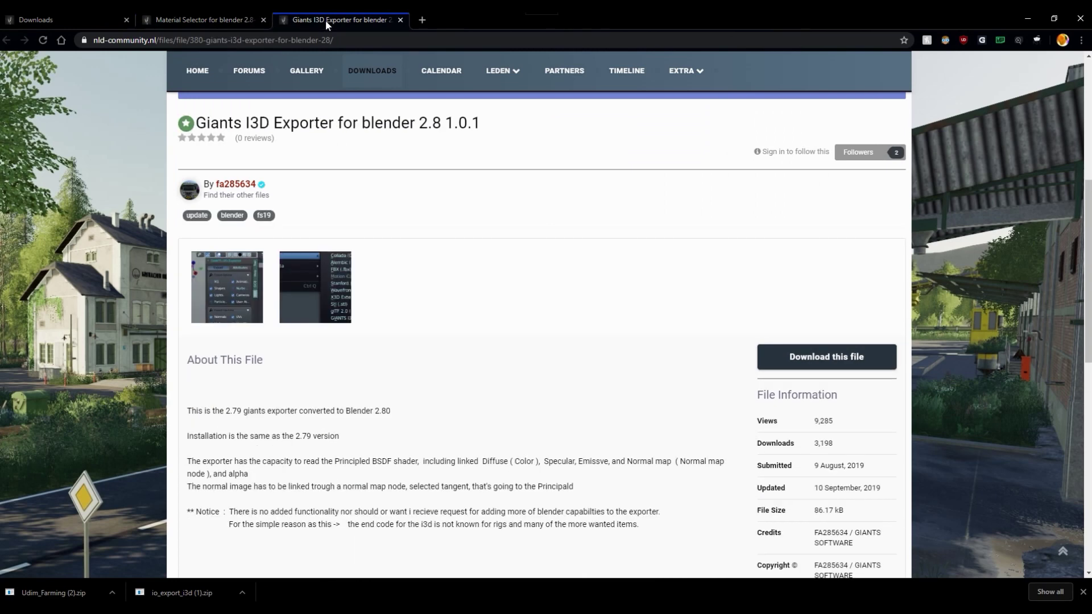
pyautogui.click(215, 20)
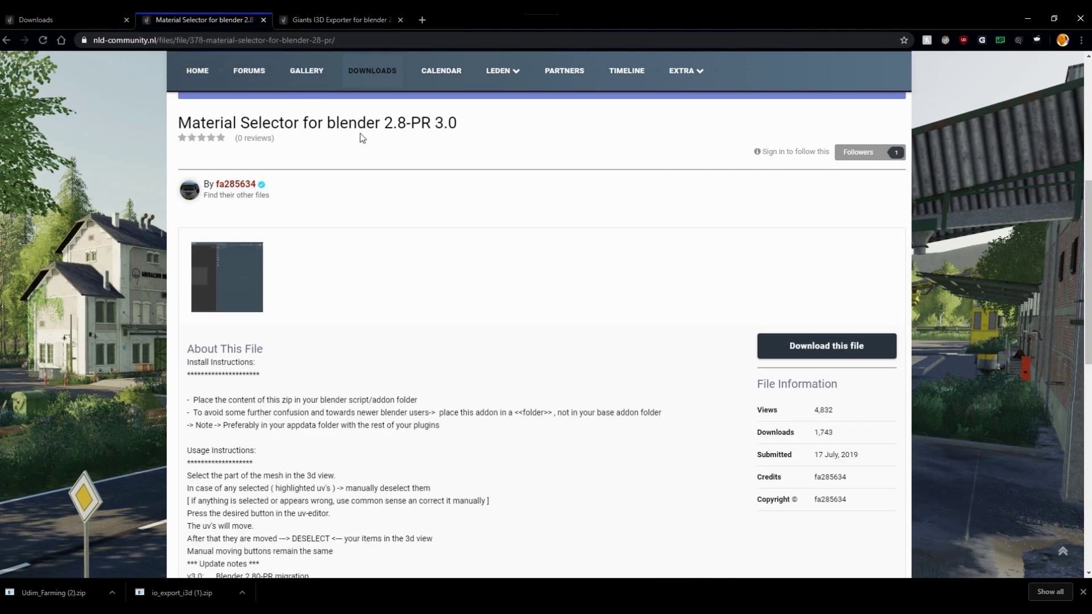
pyautogui.click(364, 22)
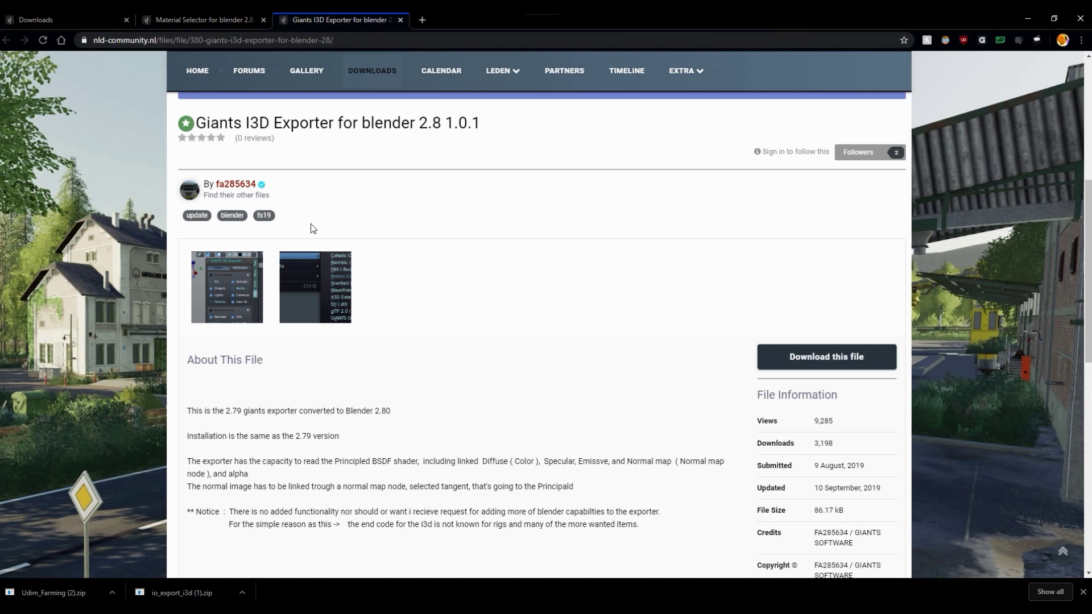
pyautogui.click(226, 20)
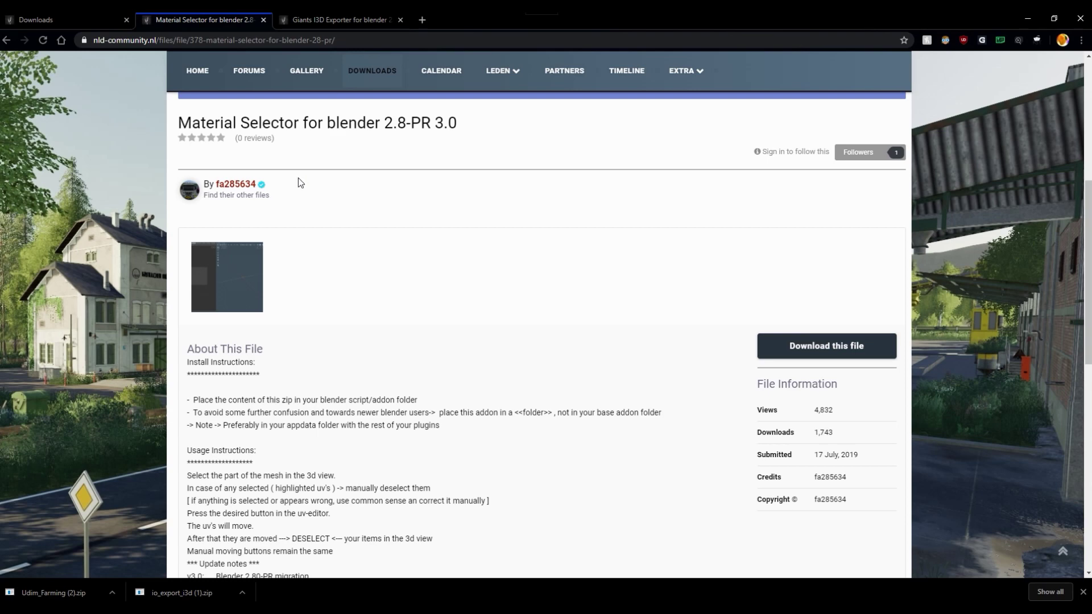
pyautogui.click(227, 277)
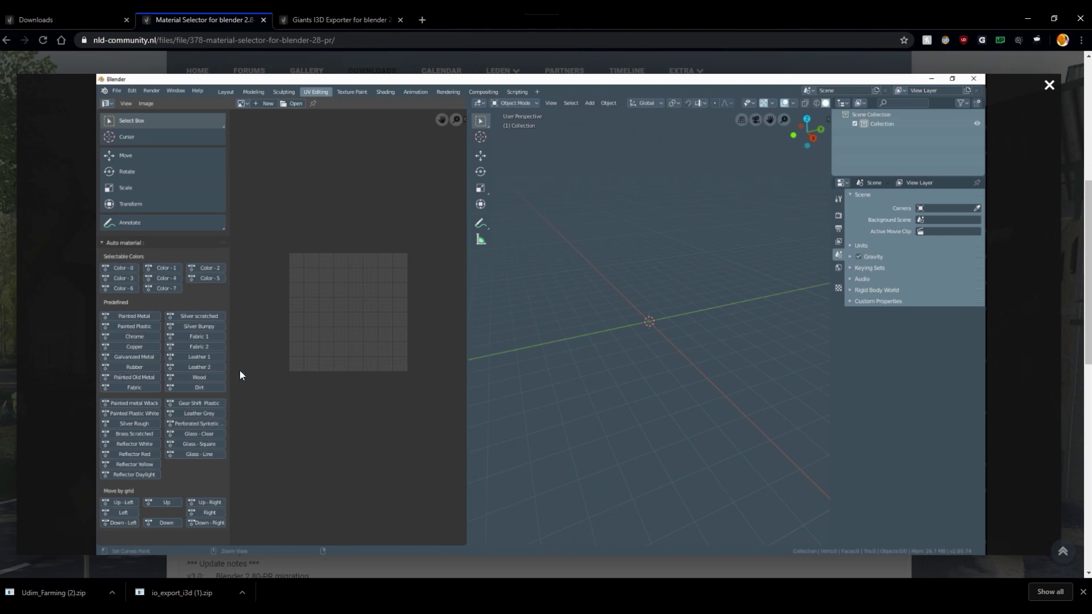
# Close the enlarged screenshot and return to the Giants I3D Exporter download tab.
pyautogui.click(67, 63)
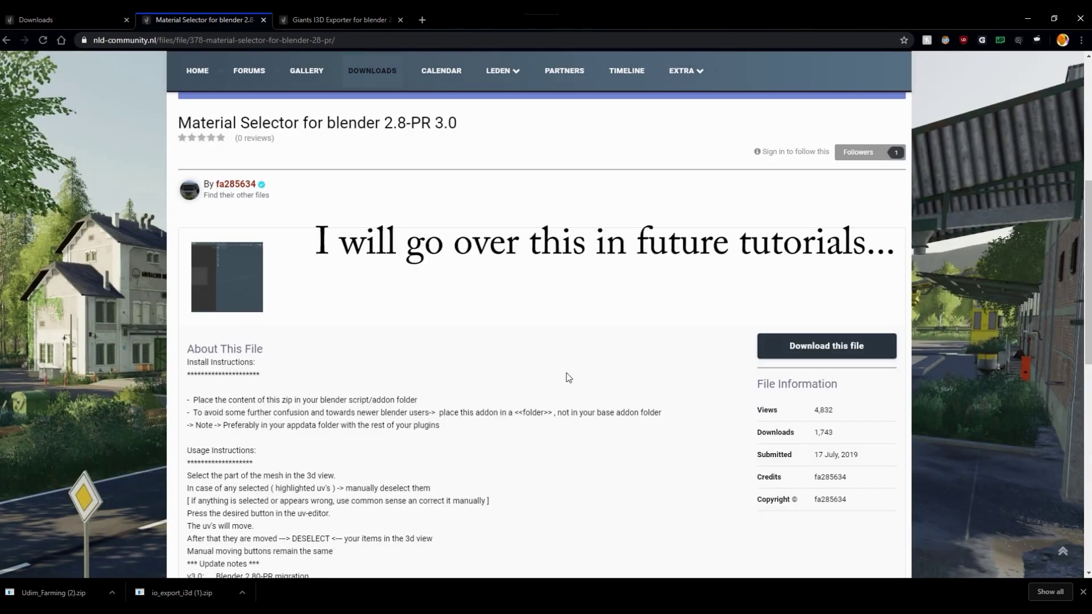
pyautogui.hotkey('ctrl', 'Tab')
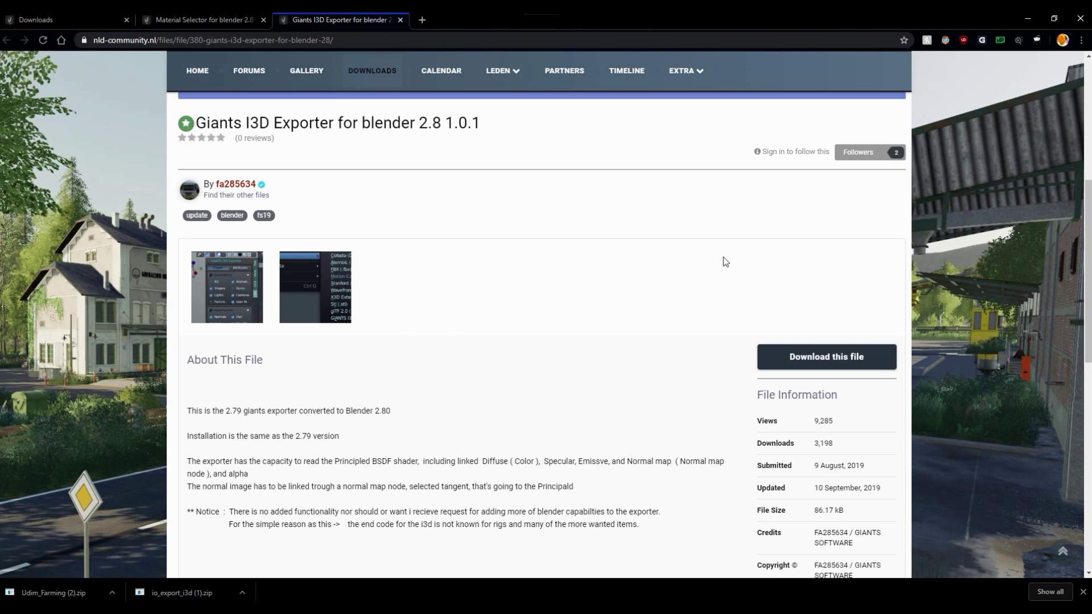
pyautogui.click(202, 19)
pyautogui.click(341, 19)
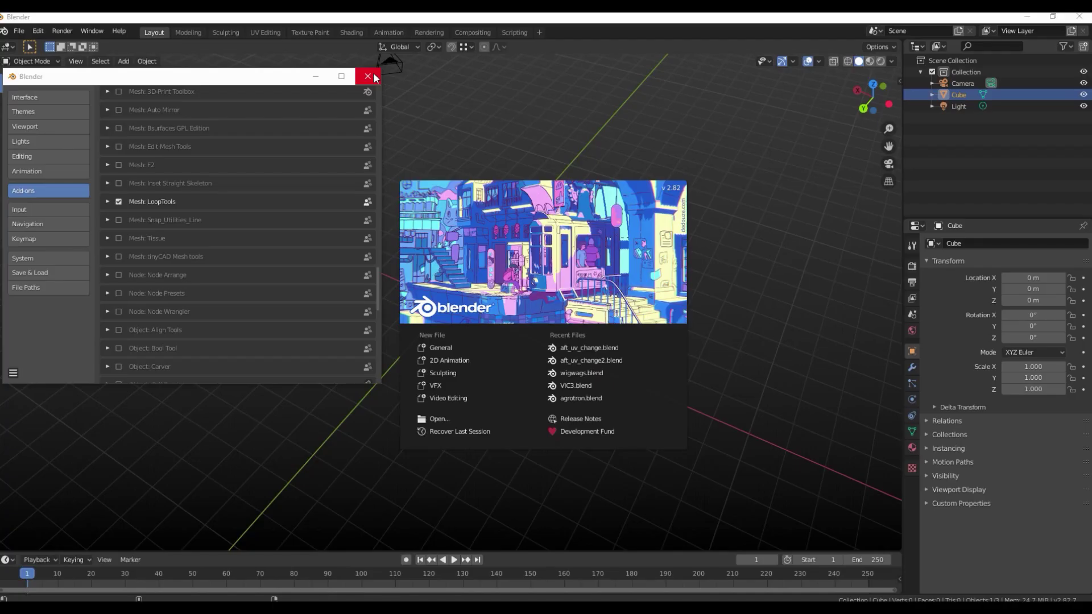
# Close Blender's Preferences and splash screen, then bring up the 2.82 Explorer window.
pyautogui.click(368, 76)
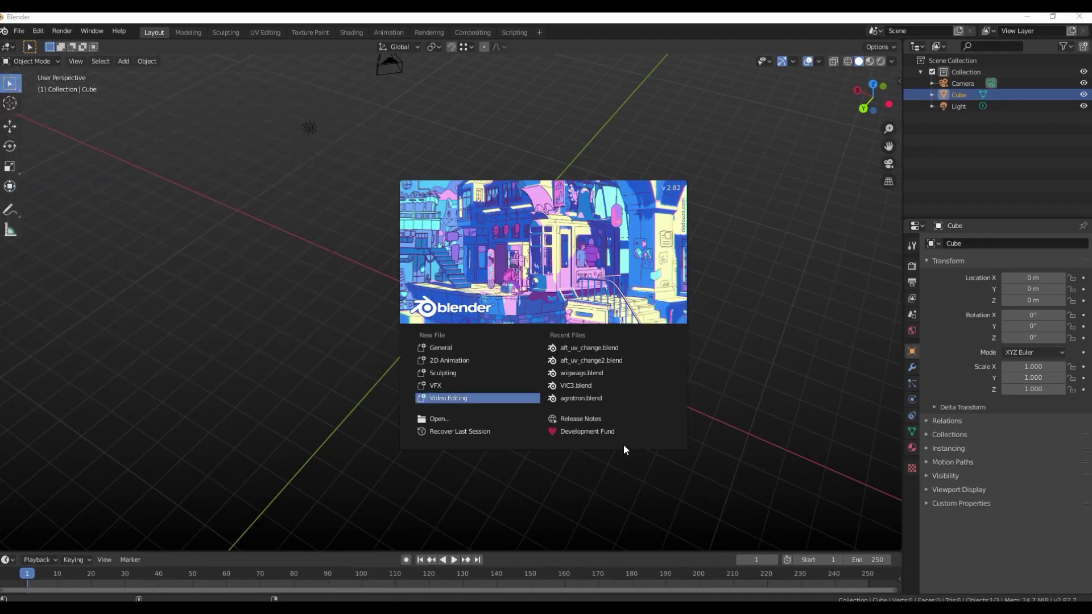
pyautogui.click(567, 483)
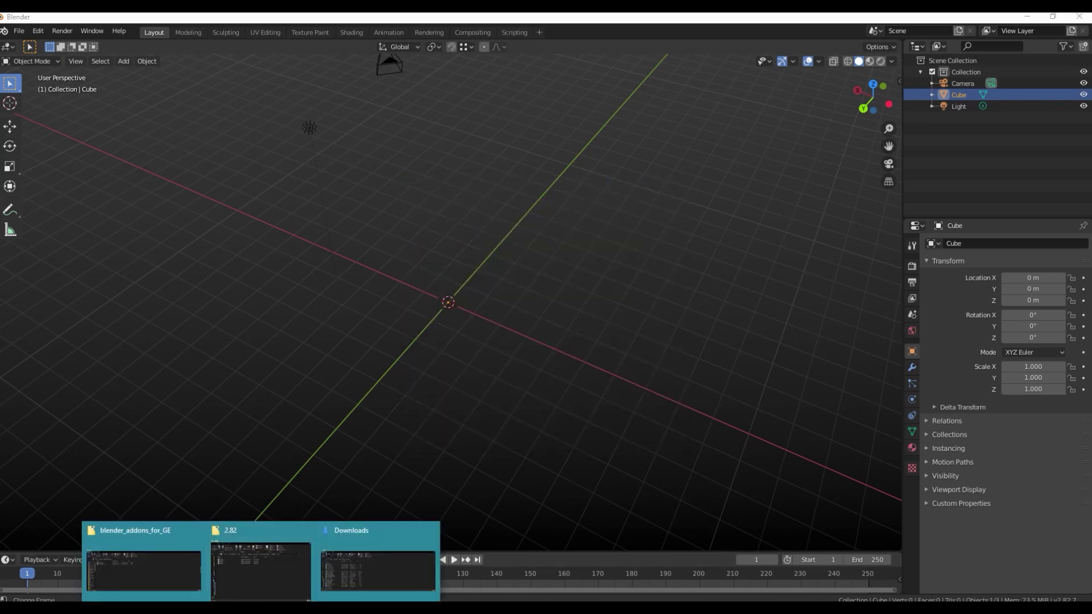
pyautogui.click(271, 558)
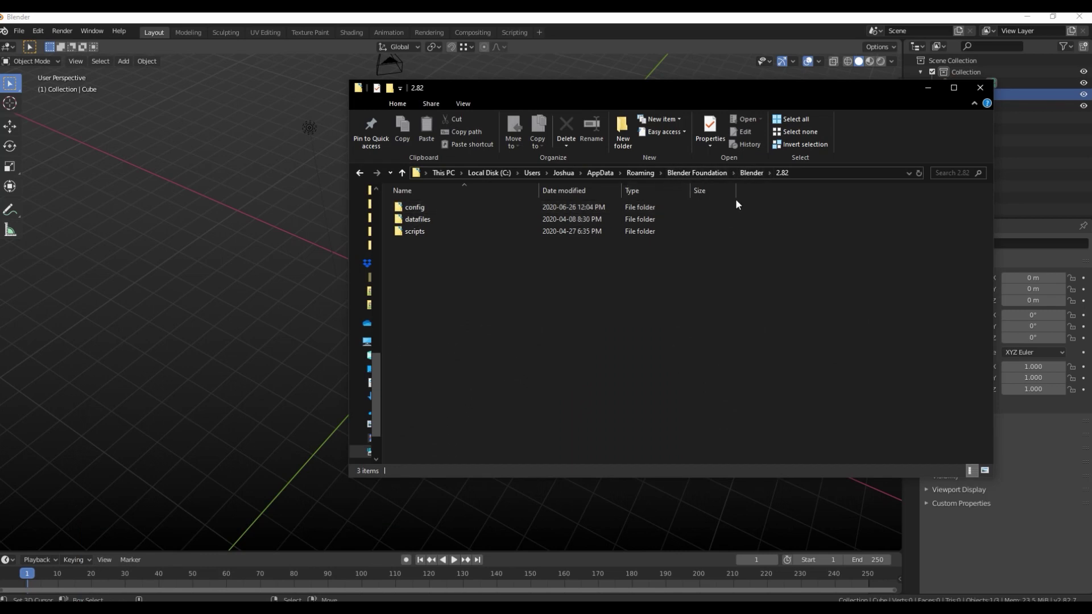
# Navigate File Explorer into Blender's 2.82\scripts\addons folder.
pyautogui.click(745, 173)
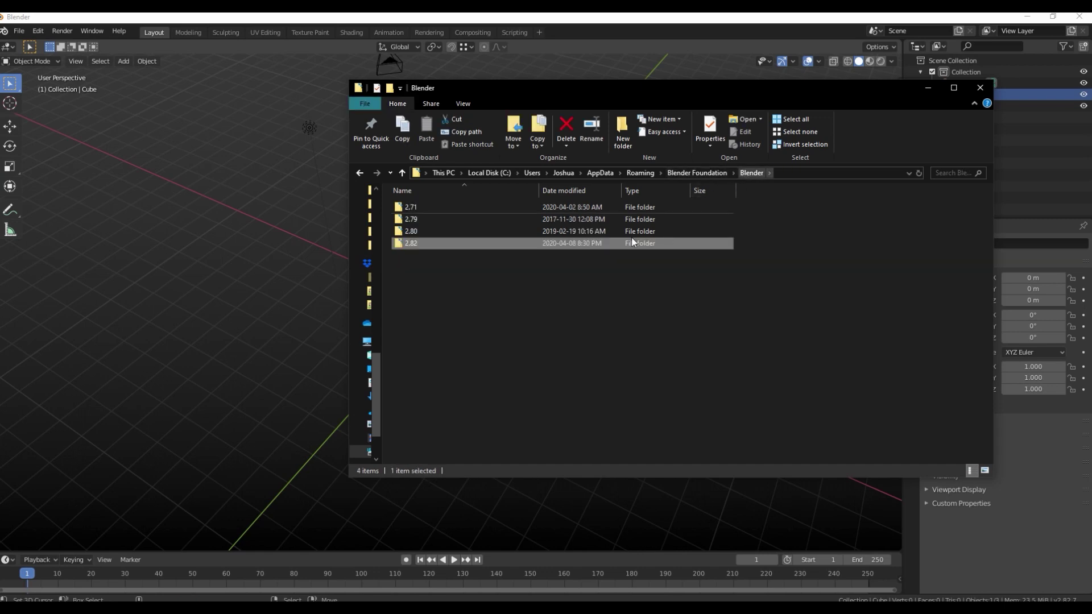
pyautogui.doubleClick(421, 243)
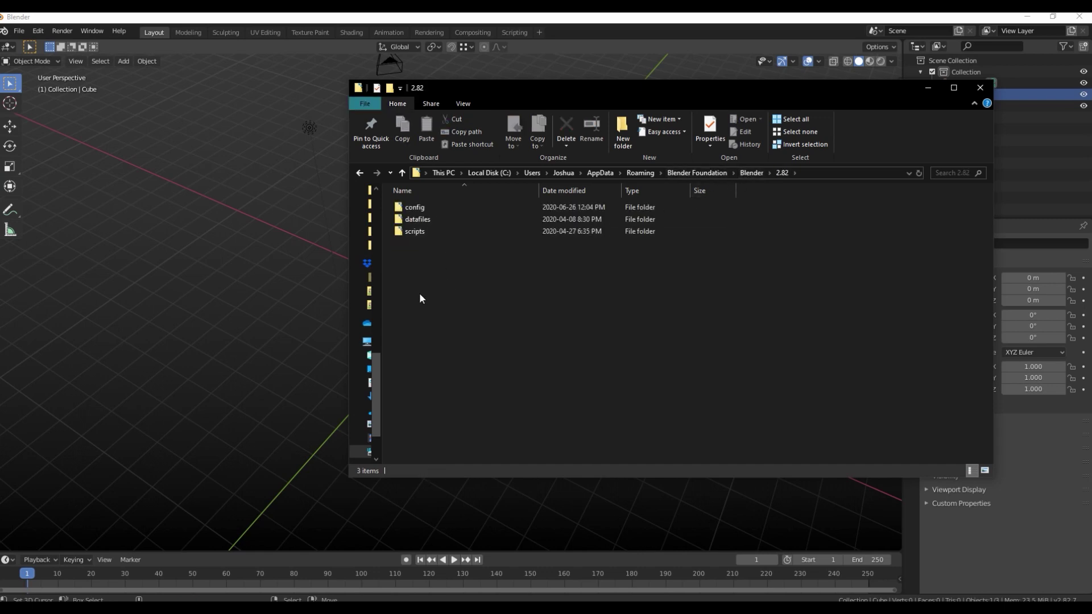
pyautogui.doubleClick(422, 232)
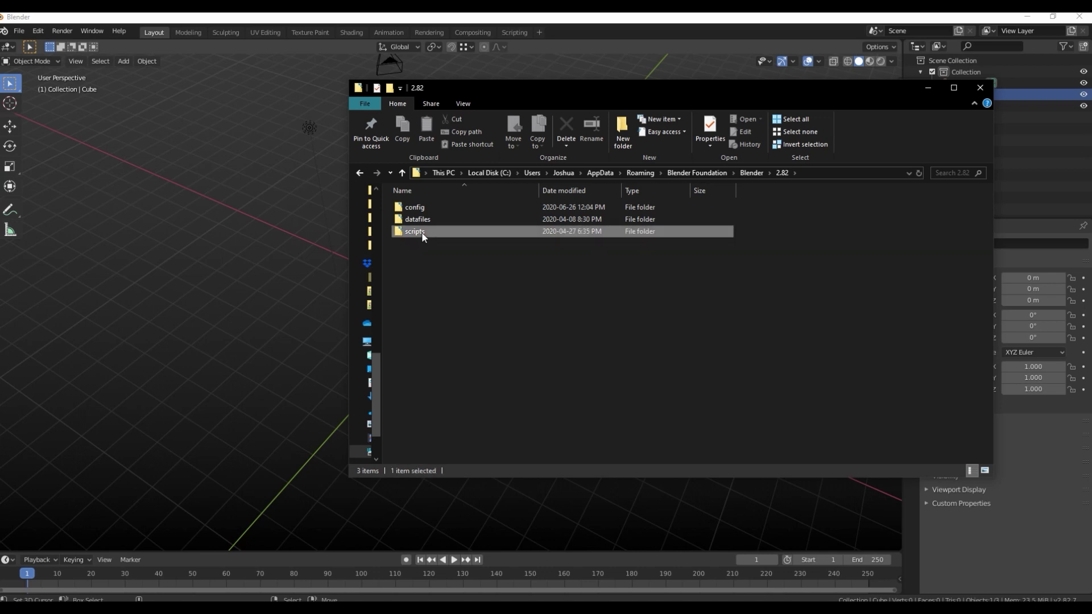
pyautogui.doubleClick(431, 207)
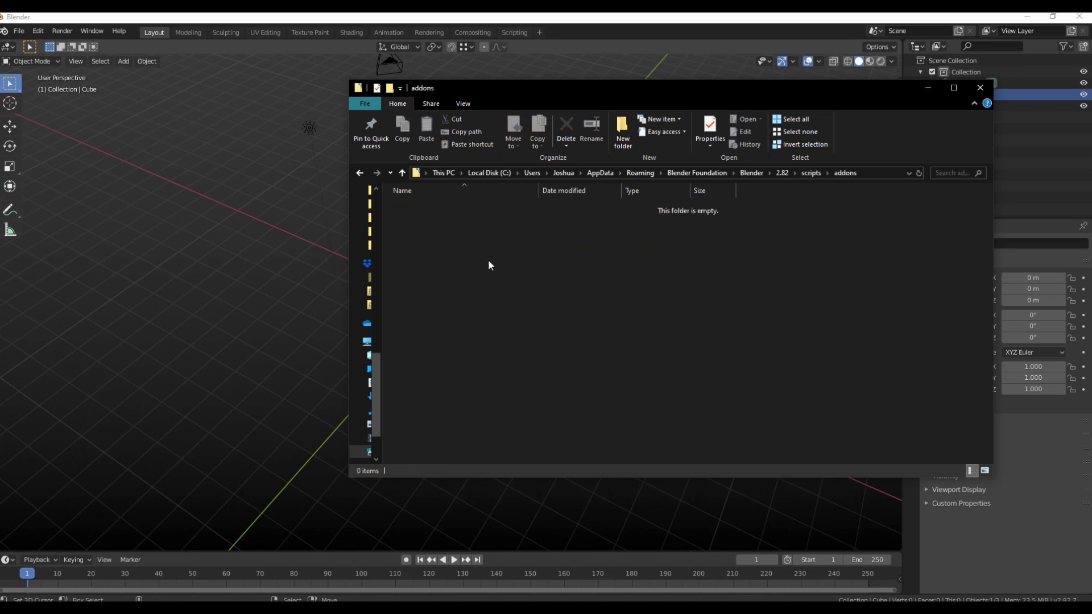
# Open io_export_i3d.zip from the blender_addons_for_GE folder in WinRAR.
pyautogui.click(269, 595)
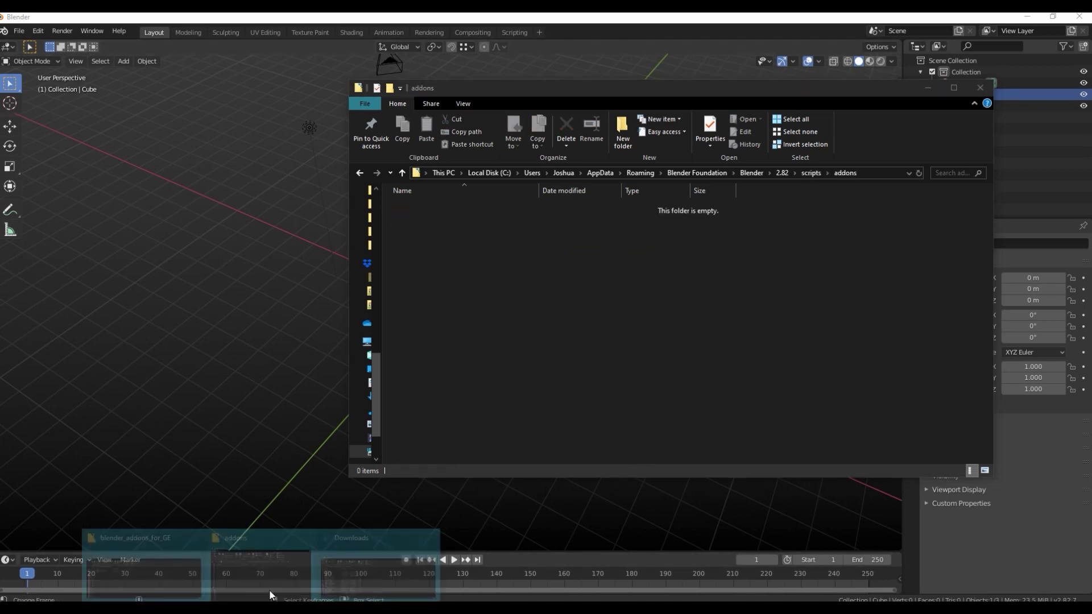
pyautogui.click(142, 563)
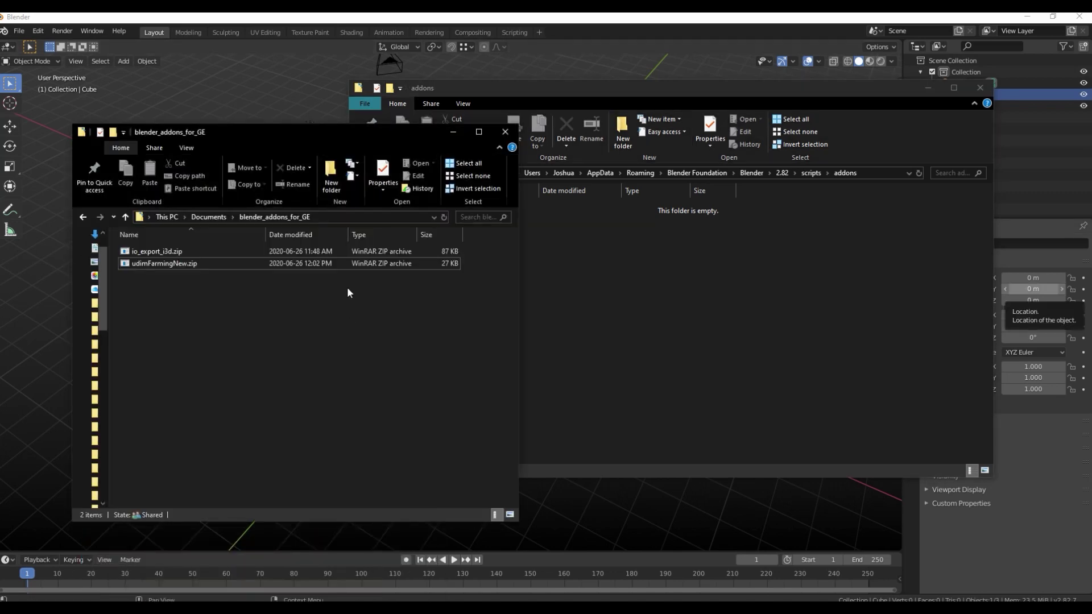
pyautogui.click(165, 252)
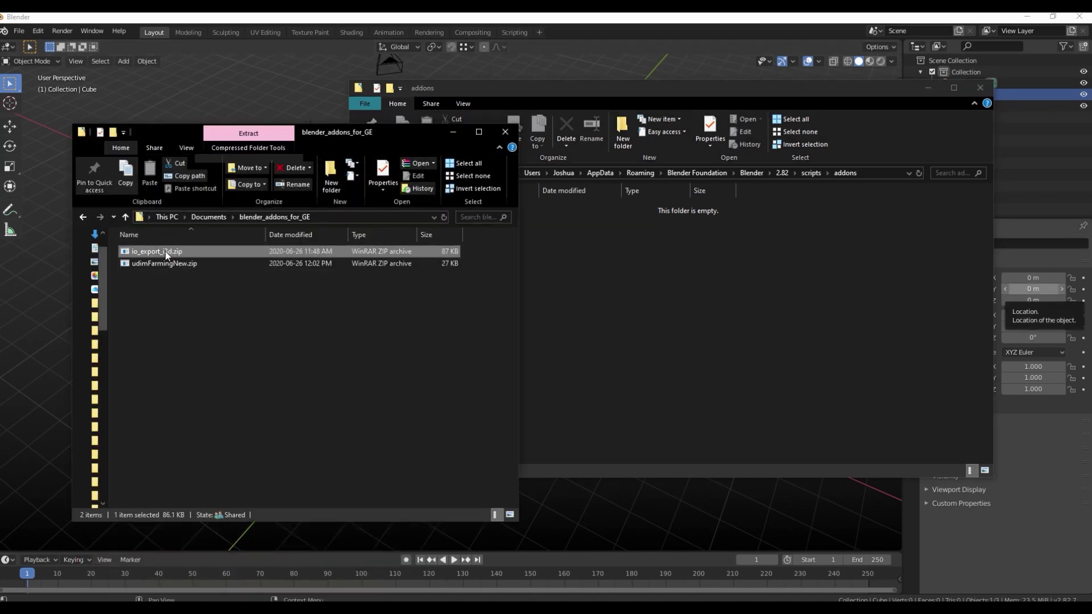
pyautogui.doubleClick(164, 251)
# Create a folder named i3dexport inside addons beside the open archive.
pyautogui.click(727, 136)
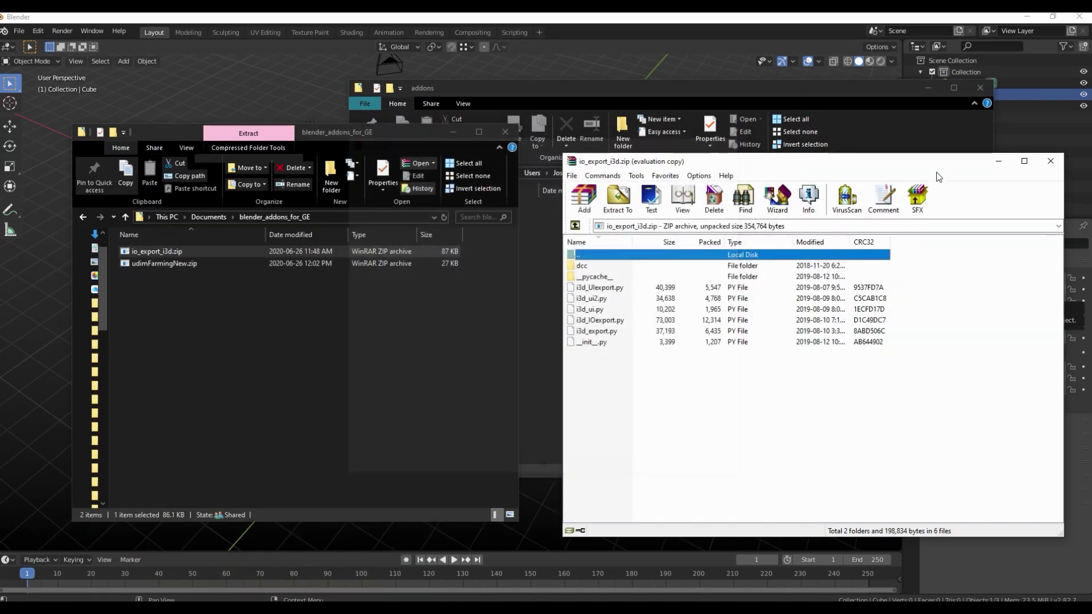
pyautogui.moveTo(937, 174); pyautogui.dragTo(442, 151)
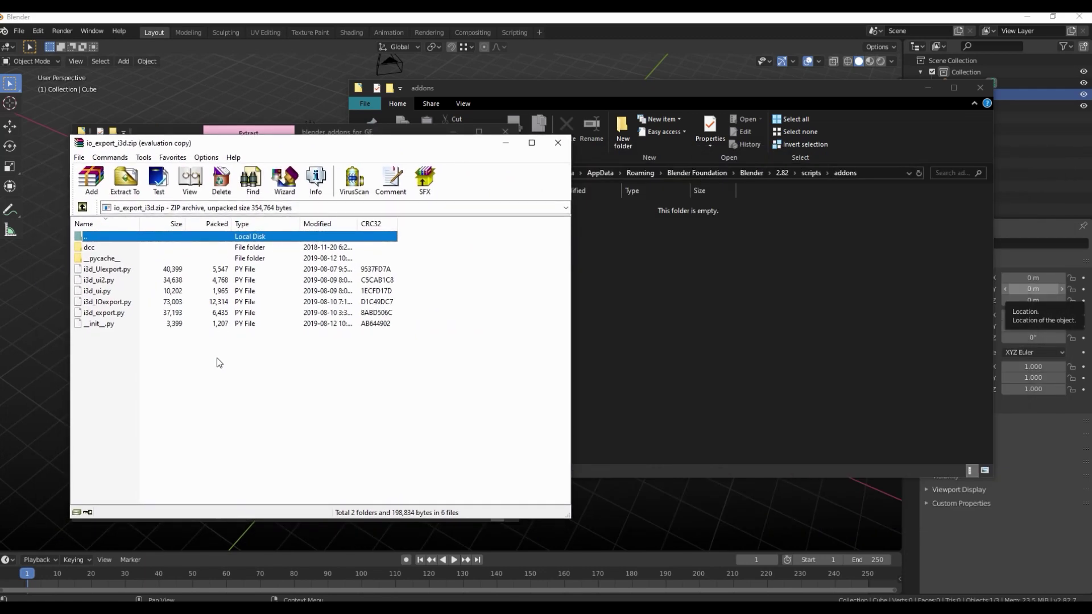
pyautogui.moveTo(219, 362); pyautogui.dragTo(166, 277)
pyautogui.rightClick(653, 309)
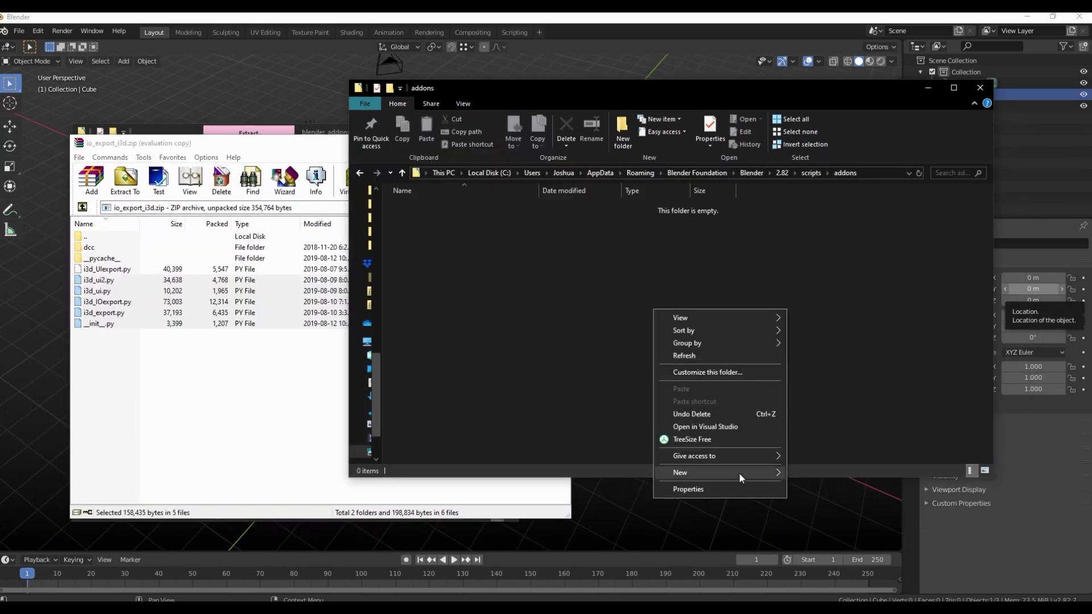
pyautogui.moveTo(738, 473)
pyautogui.click(827, 477)
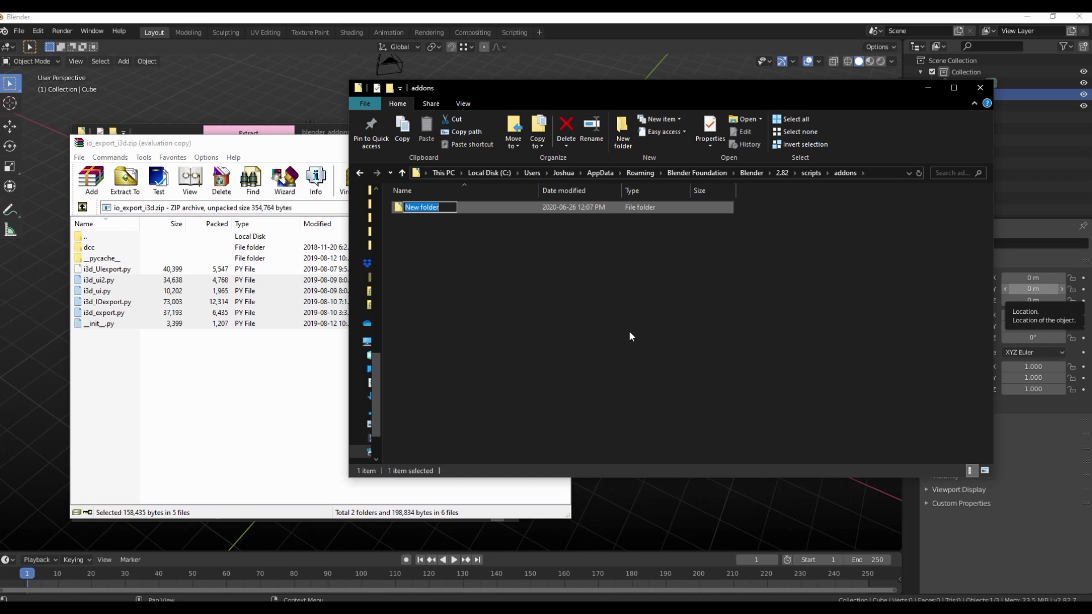
pyautogui.write('i3dexport')
pyautogui.press('Return')
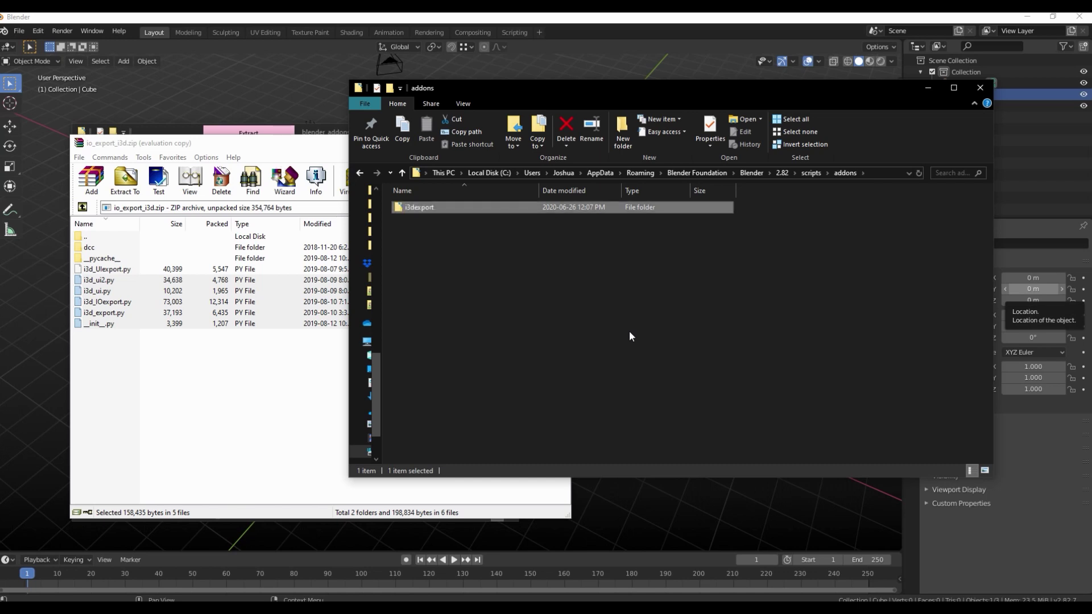
# Copy the full io_export_i3d.zip contents into i3dexport, then go back up to addons.
pyautogui.doubleClick(447, 210)
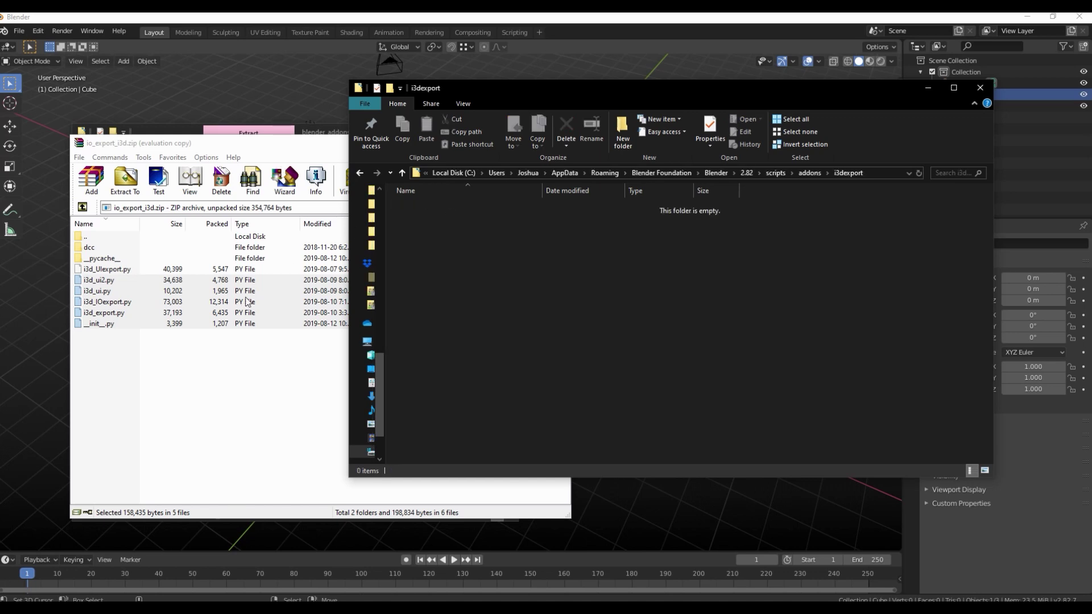
pyautogui.click(99, 323)
pyautogui.keyDown('shift'); pyautogui.click(89, 246); pyautogui.keyUp('shift')
pyautogui.moveTo(114, 250); pyautogui.dragTo(635, 280)
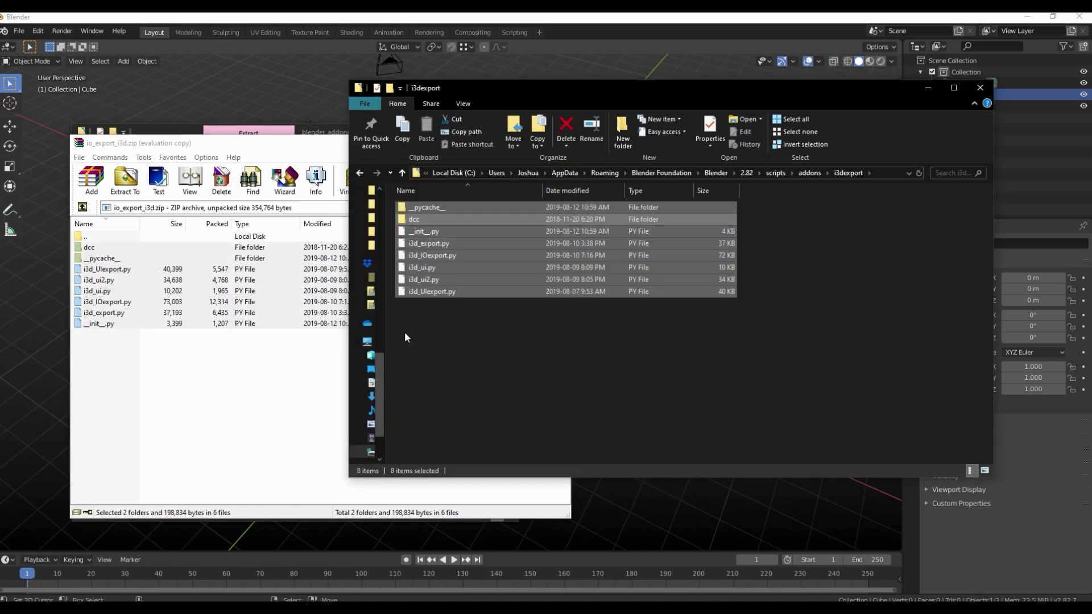
pyautogui.click(812, 174)
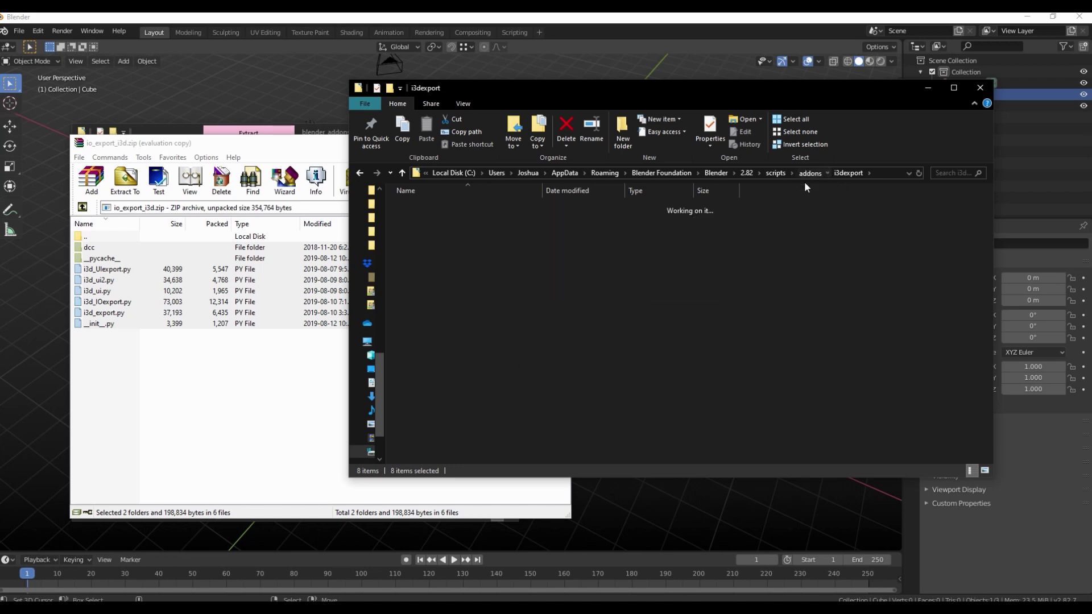
pyautogui.rightClick(475, 263)
# Add a new folder in addons and open udimFarmingNew.zip in WinRAR.
pyautogui.moveTo(568, 427)
pyautogui.click(636, 429)
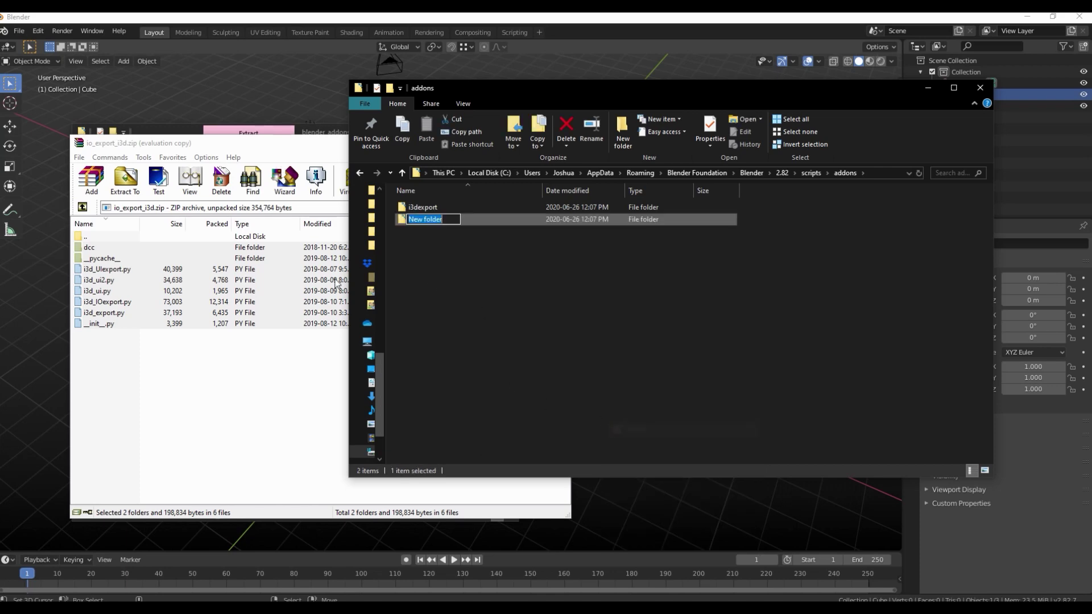
pyautogui.click(274, 149)
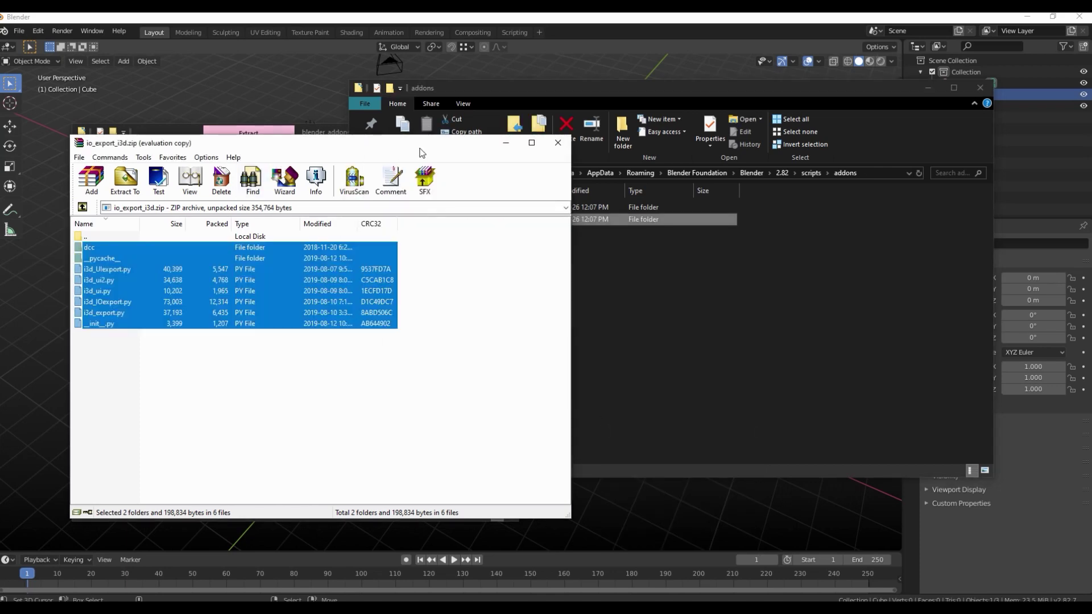
pyautogui.click(566, 143)
pyautogui.doubleClick(186, 261)
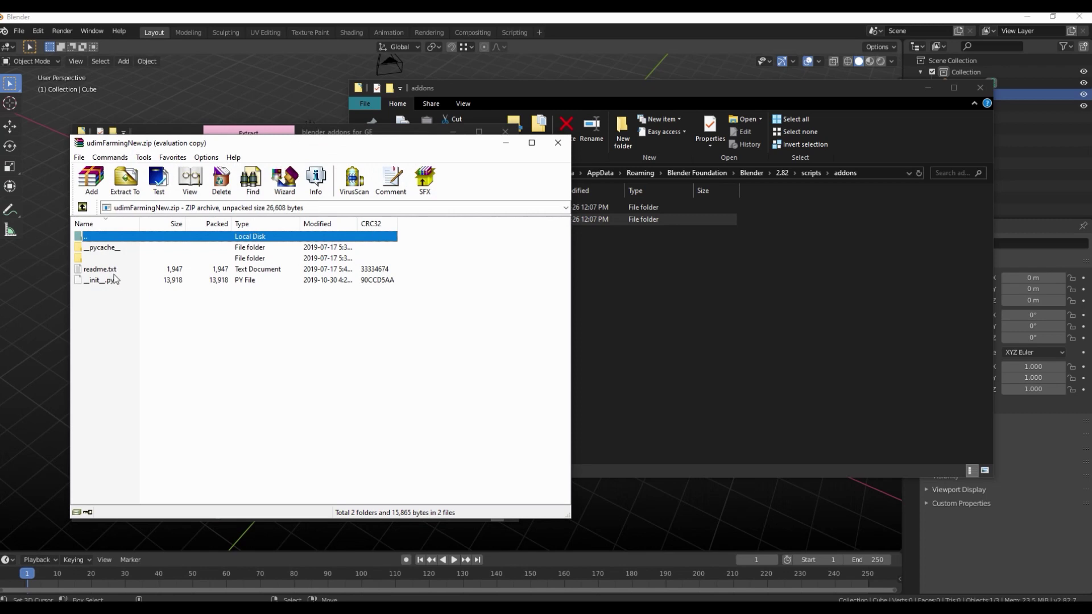
# Copy all four udimFarmingNew.zip entries into the new folder and check its contents.
pyautogui.moveTo(124, 304); pyautogui.dragTo(112, 265)
pyautogui.click(409, 286)
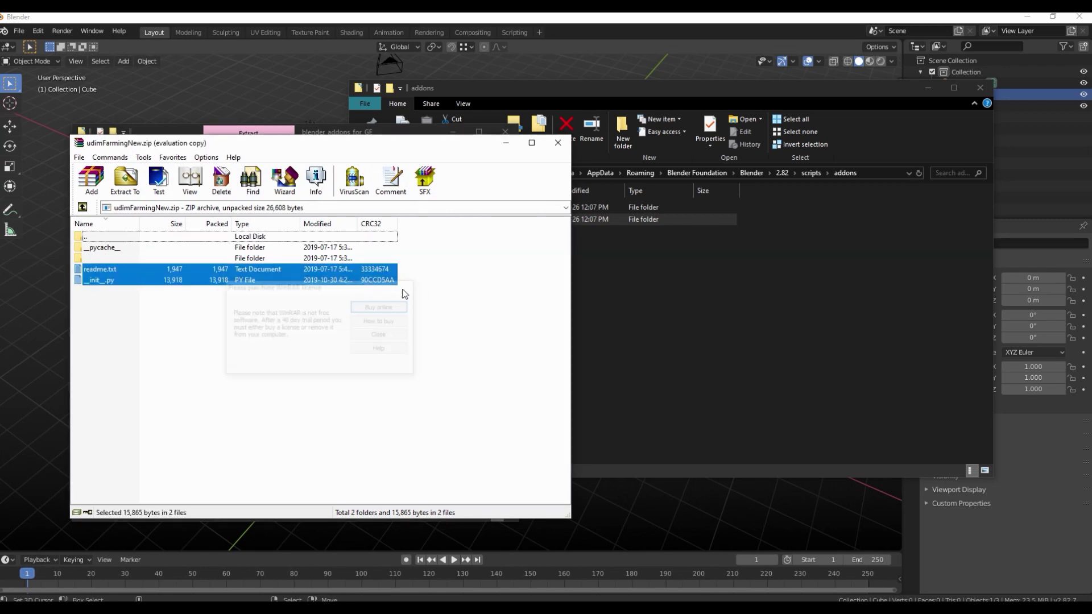
pyautogui.moveTo(163, 302); pyautogui.dragTo(680, 290)
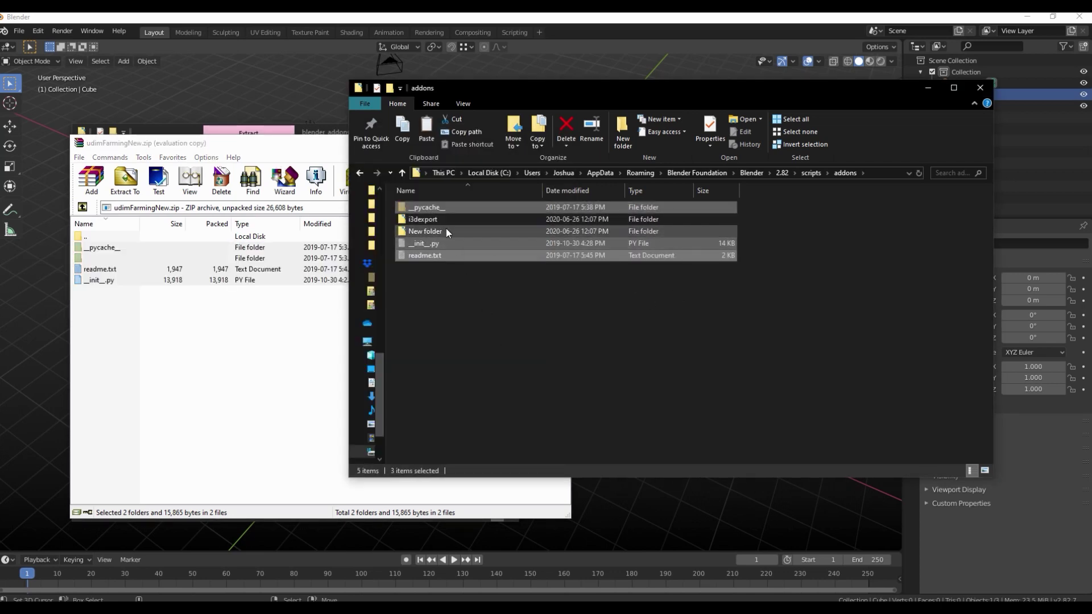
pyautogui.doubleClick(446, 229)
pyautogui.click(359, 172)
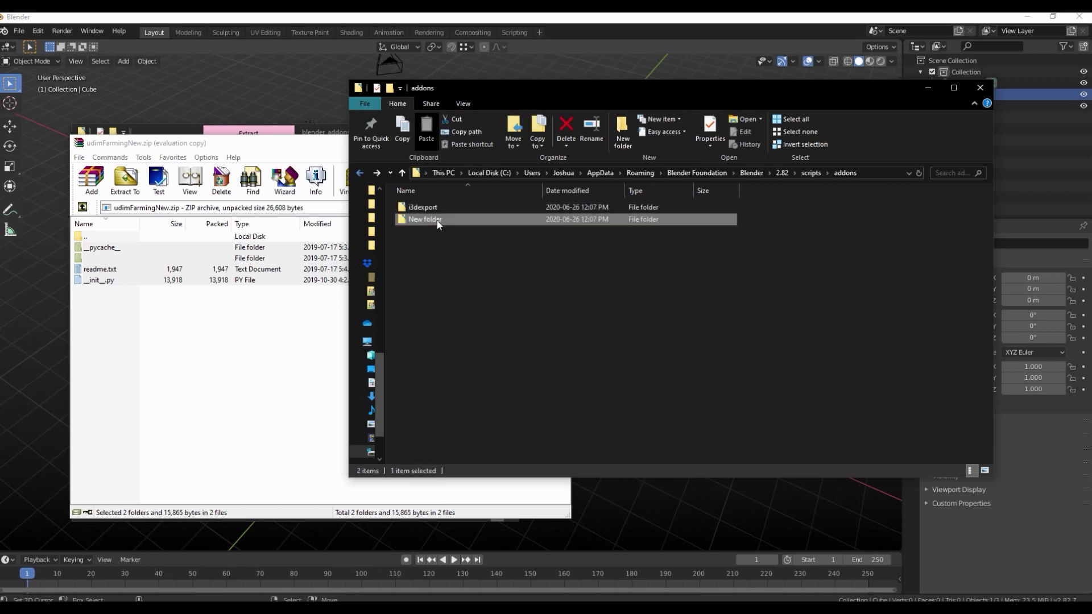
# Rename the new folder to udim_Farming.
pyautogui.rightClick(439, 220)
pyautogui.click(494, 537)
pyautogui.write('udim_Farming')
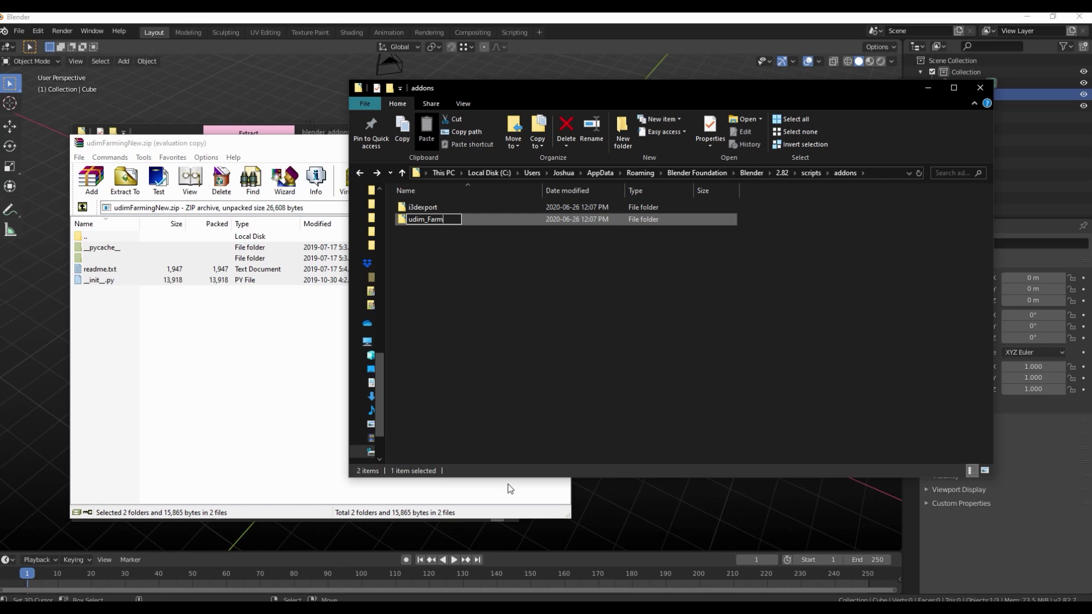
pyautogui.press('Return')
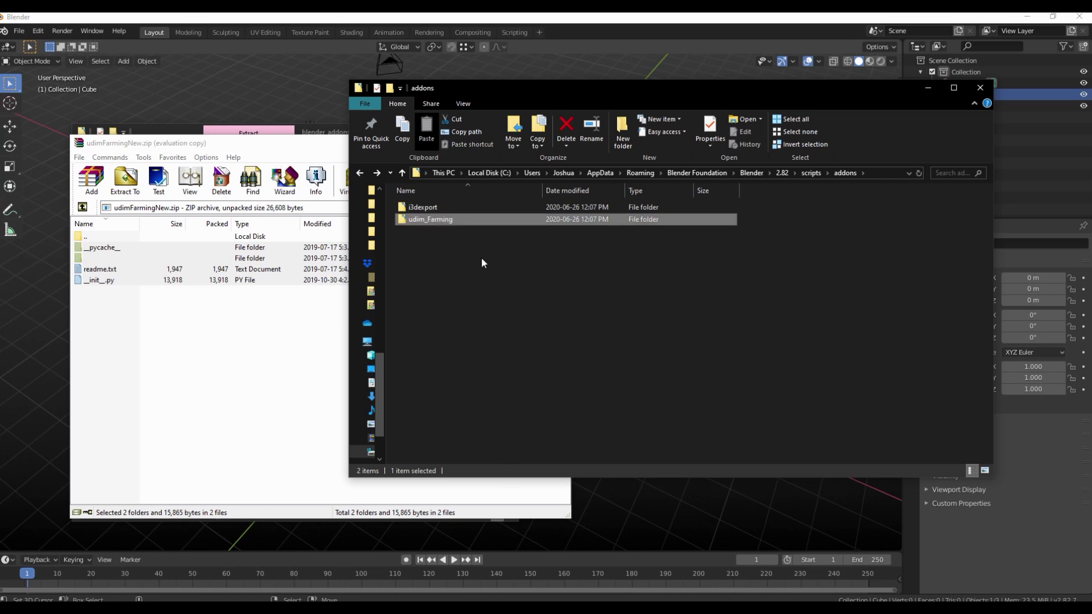
# Open Blender's Add-ons preferences filtered to the Game Engine category.
pyautogui.click(293, 106)
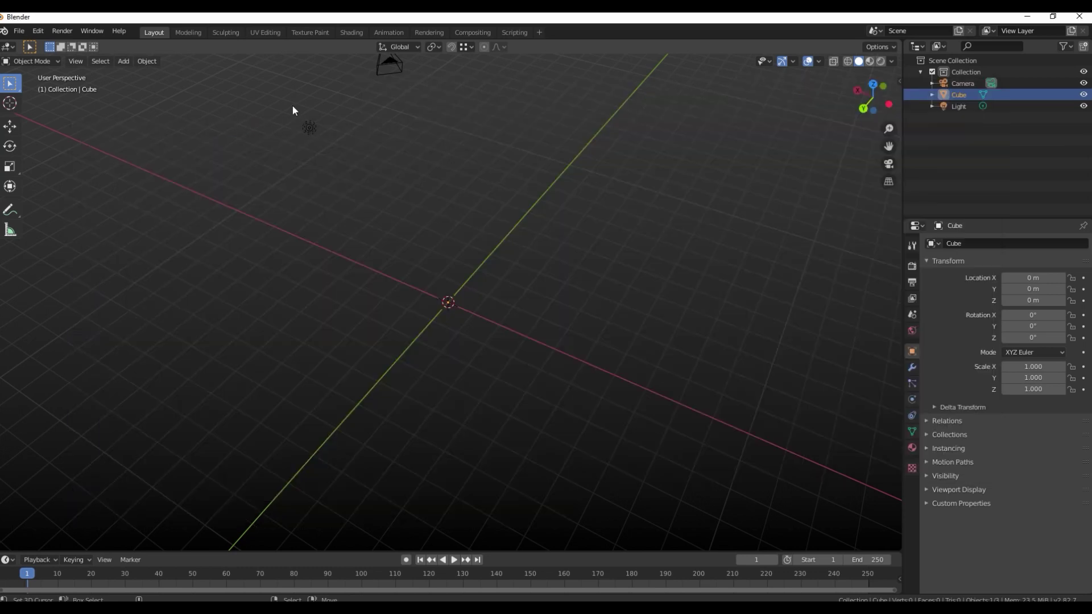
pyautogui.click(38, 31)
pyautogui.click(85, 195)
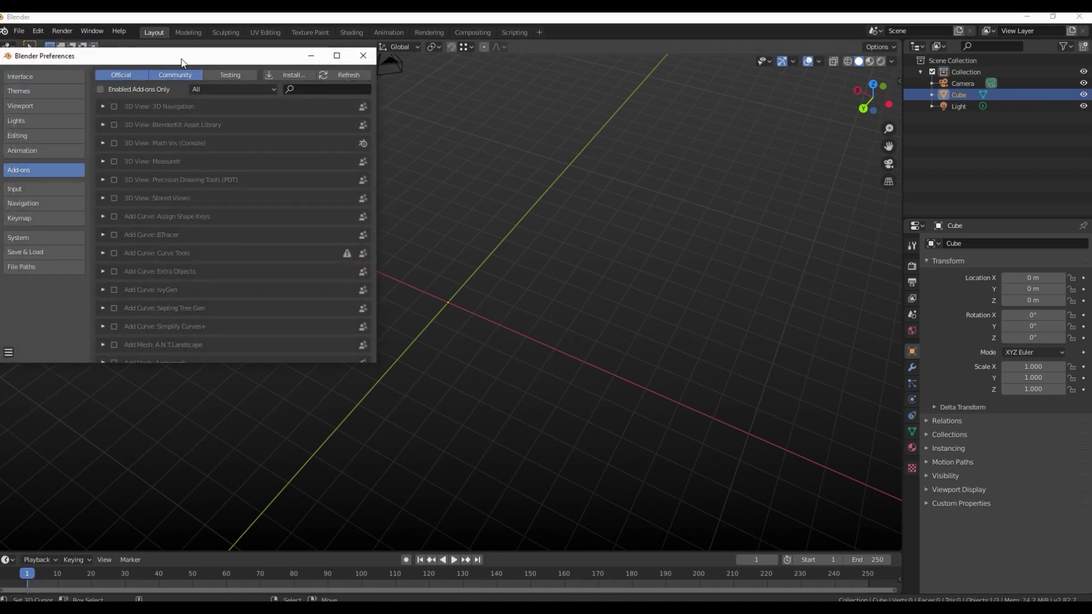
pyautogui.moveTo(184, 52); pyautogui.dragTo(367, 114)
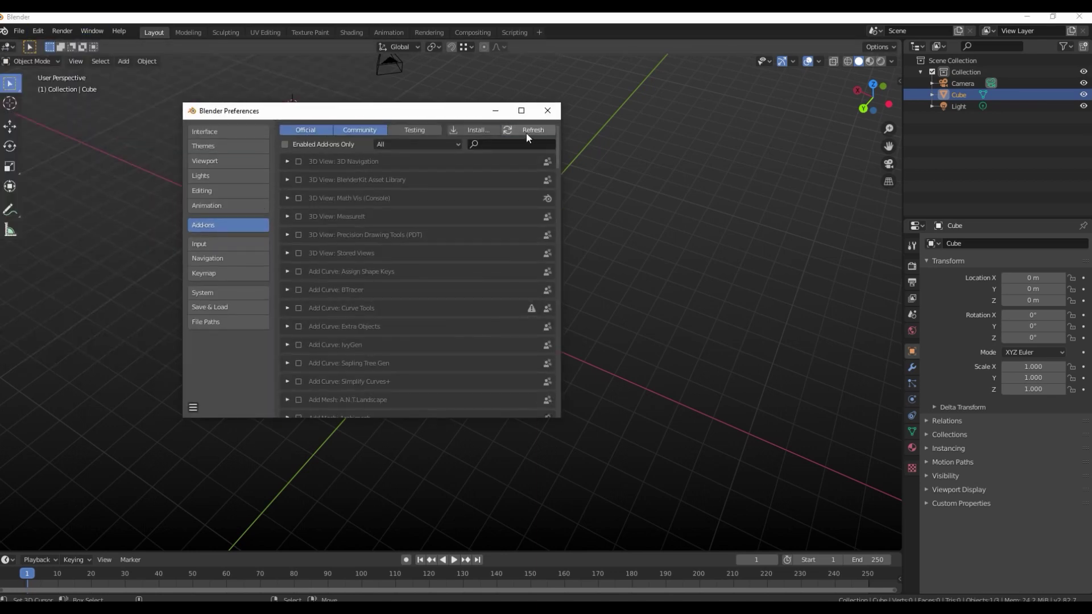
pyautogui.click(389, 145)
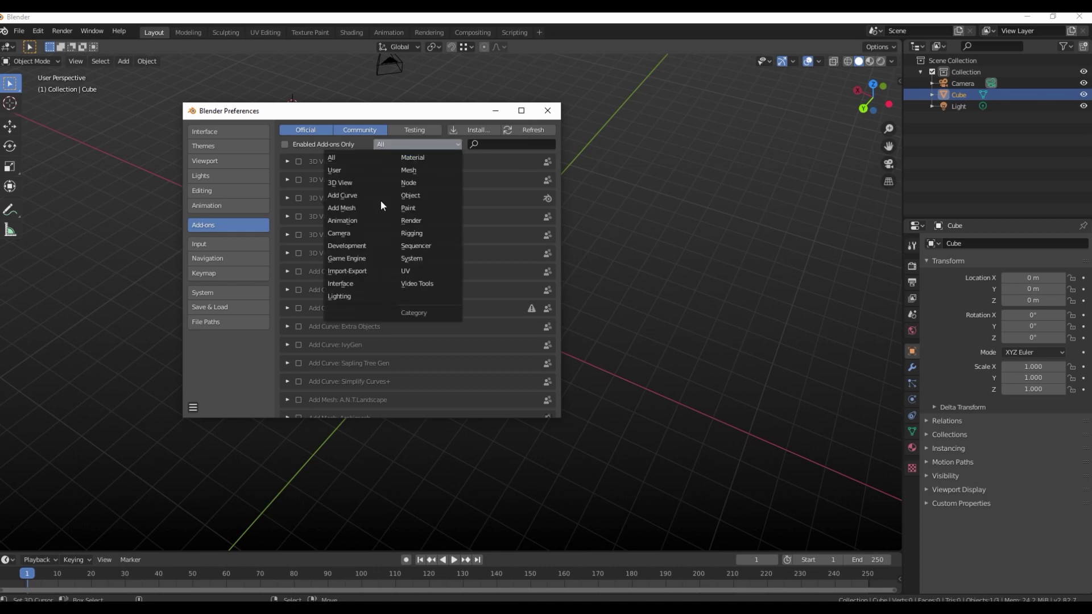
pyautogui.click(362, 259)
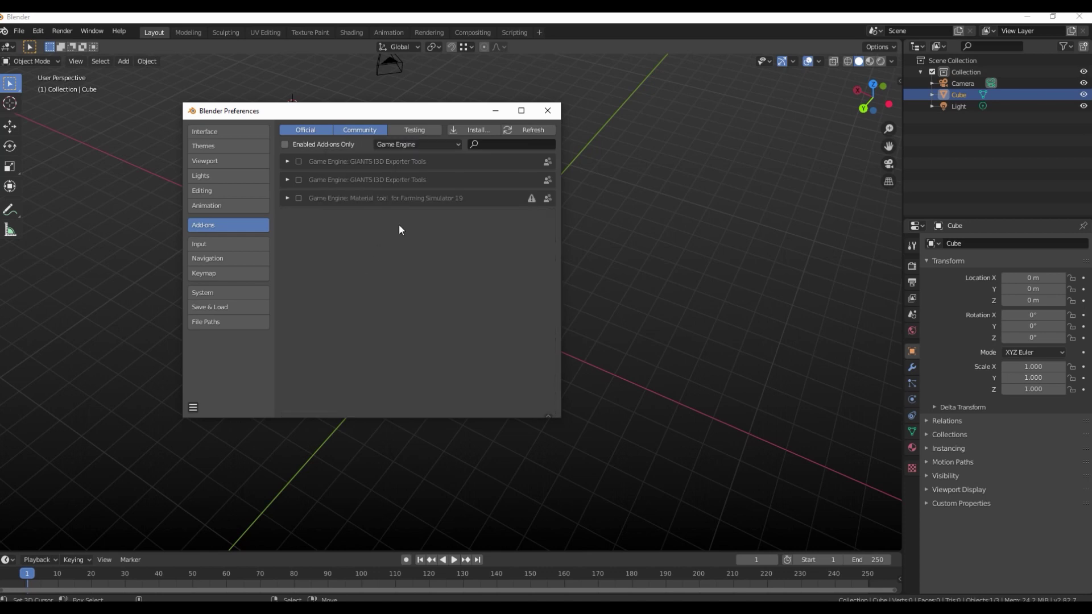
# Enable the Farming Simulator 19 material tool and GIANTS I3D Exporter Tools add-ons.
pyautogui.click(298, 199)
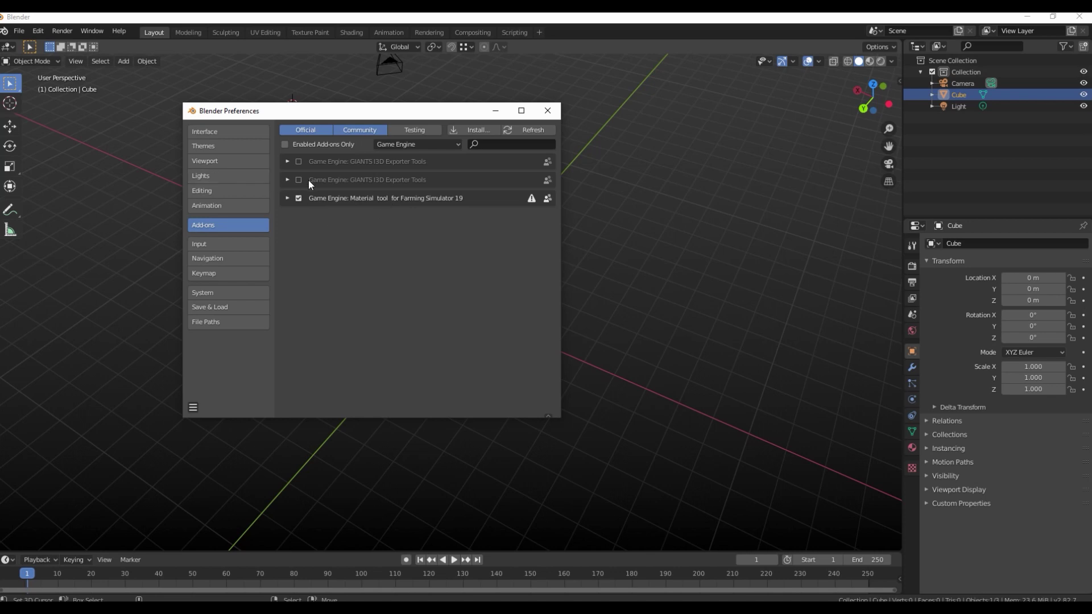
pyautogui.click(298, 181)
pyautogui.click(193, 62)
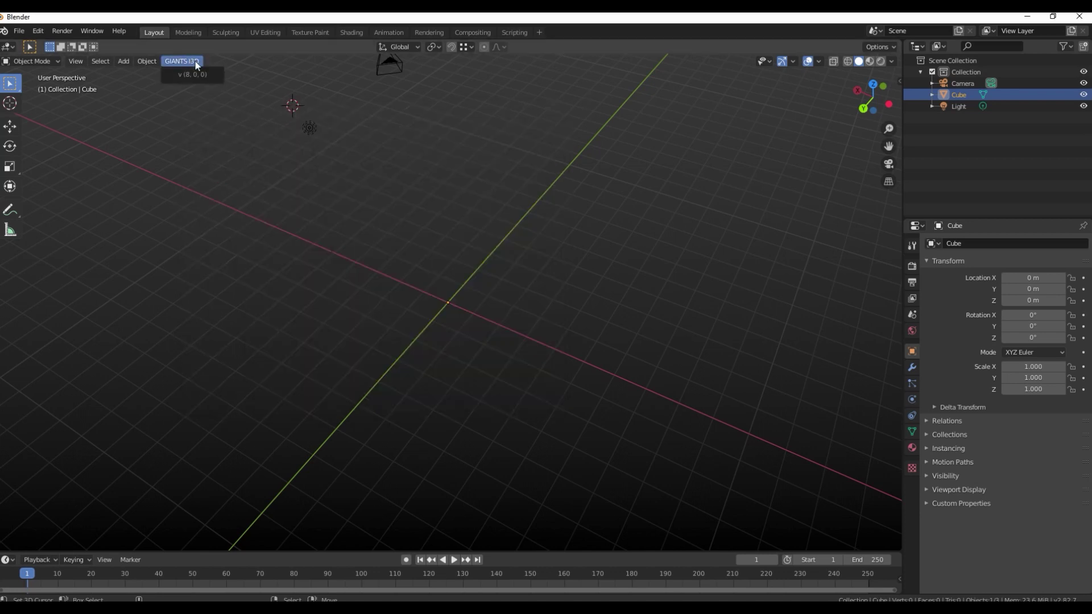
# Open the GIANTS I3D menu and add a UV Editing workspace with a widened tool panel.
pyautogui.click(195, 63)
pyautogui.click(539, 33)
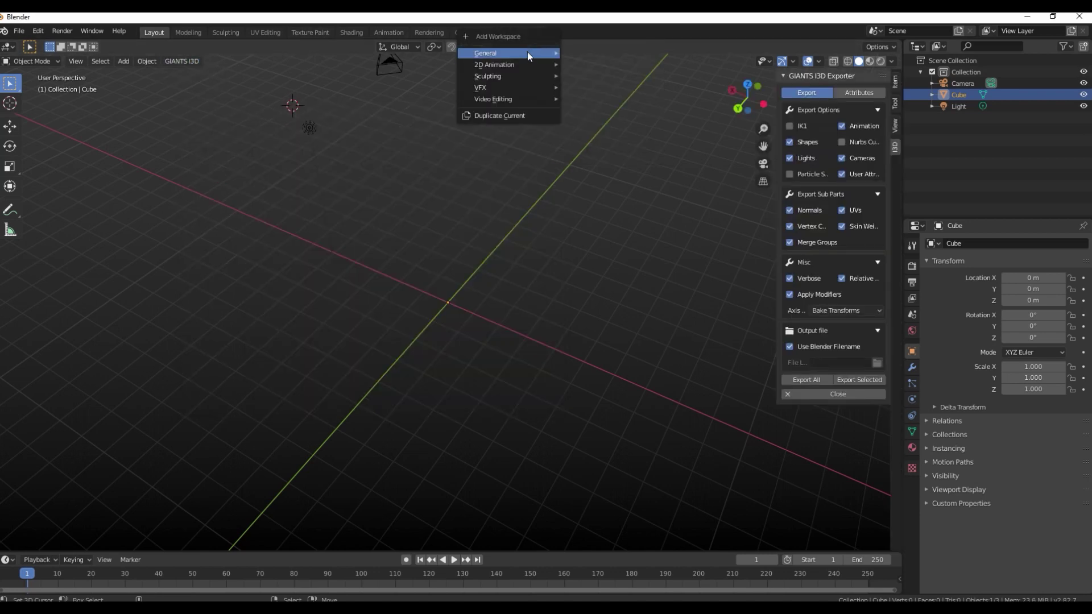
pyautogui.moveTo(529, 53)
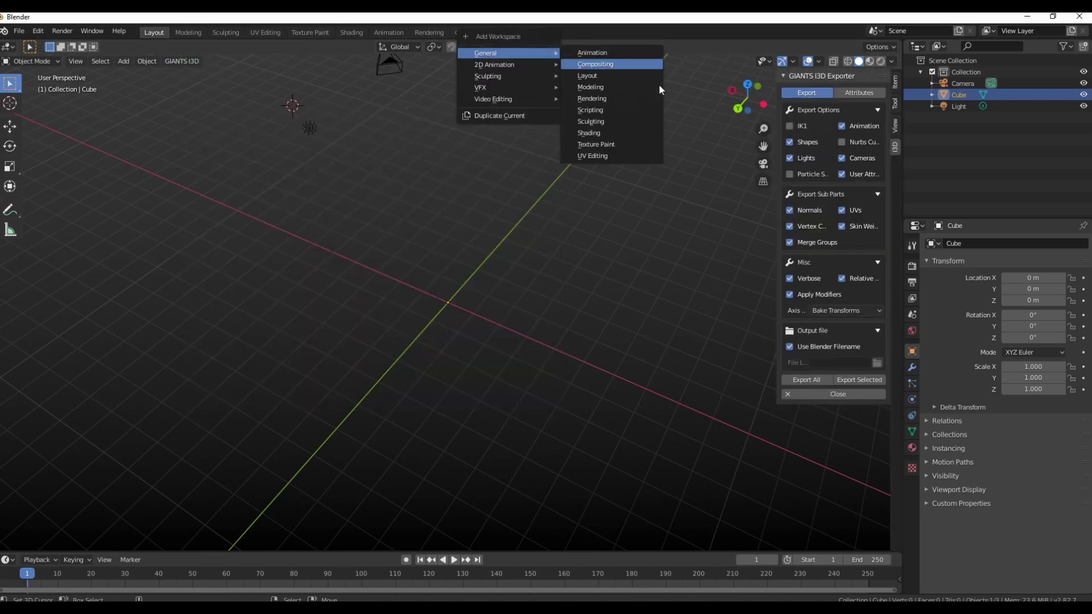
pyautogui.click(621, 156)
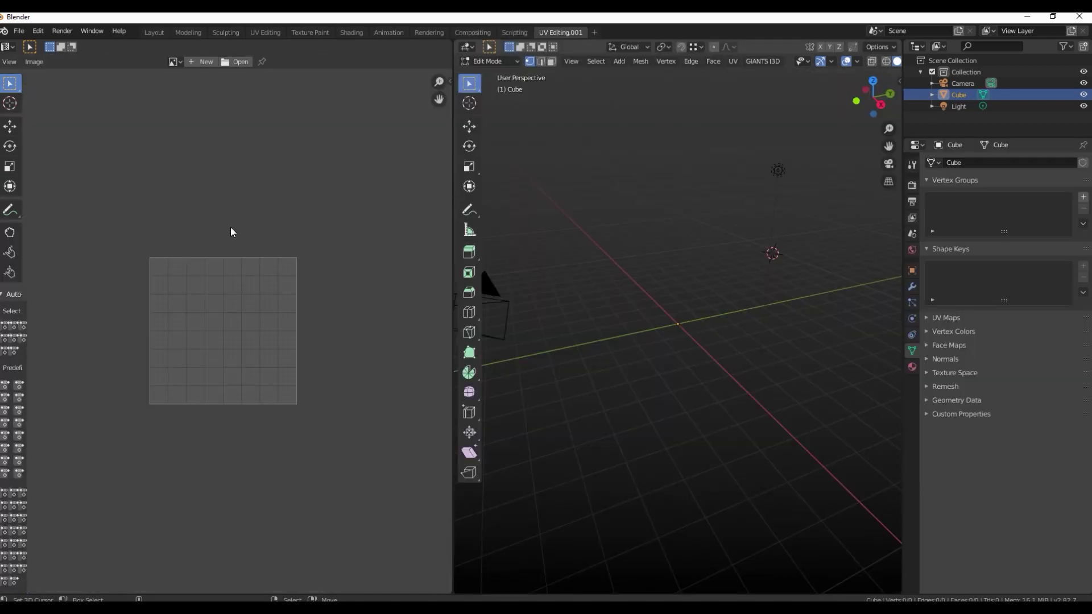
pyautogui.moveTo(26, 312); pyautogui.dragTo(140, 310)
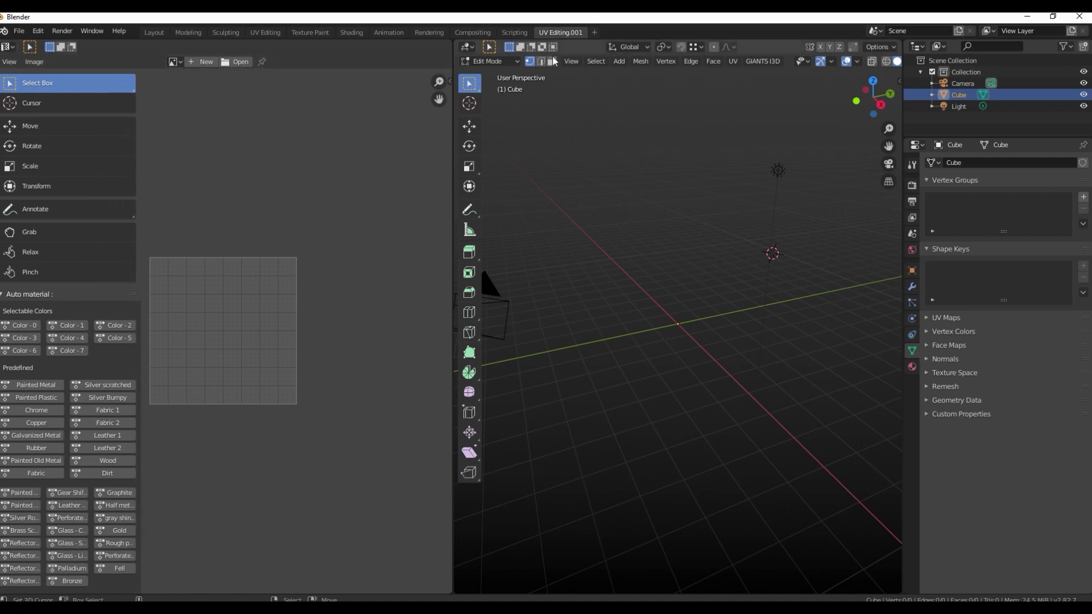
# Browse the workspace tabs and switch back to the Layout workspace.
pyautogui.click(594, 32)
pyautogui.scroll(-1, 245, 305)
pyautogui.hotkey('ctrl', 'pagedown')
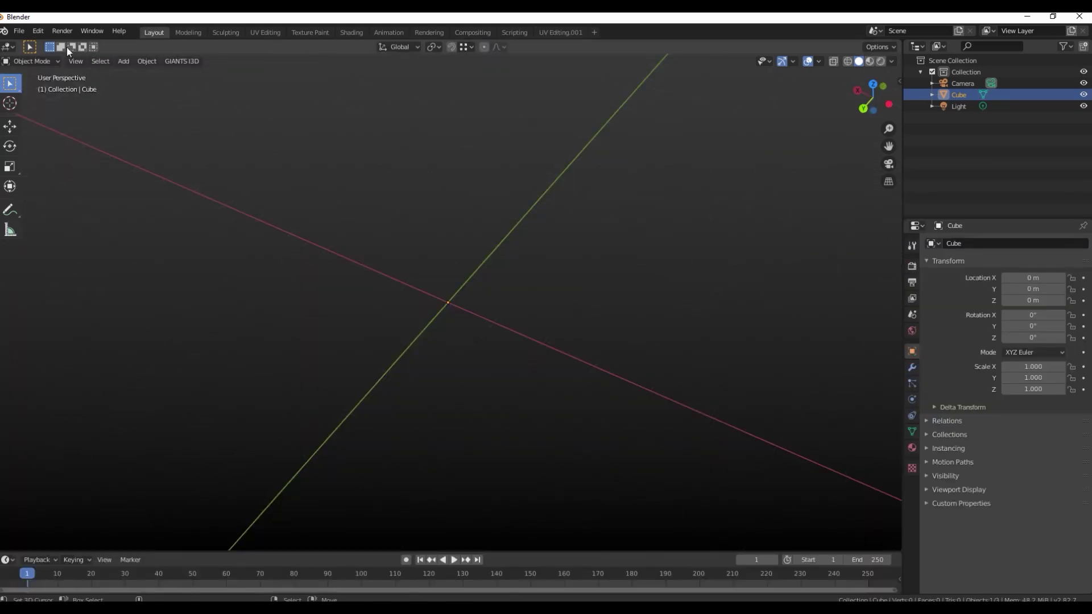
# Reopen Preferences and browse the add-on installer to the blender_addons_for_GE zips.
pyautogui.click(38, 31)
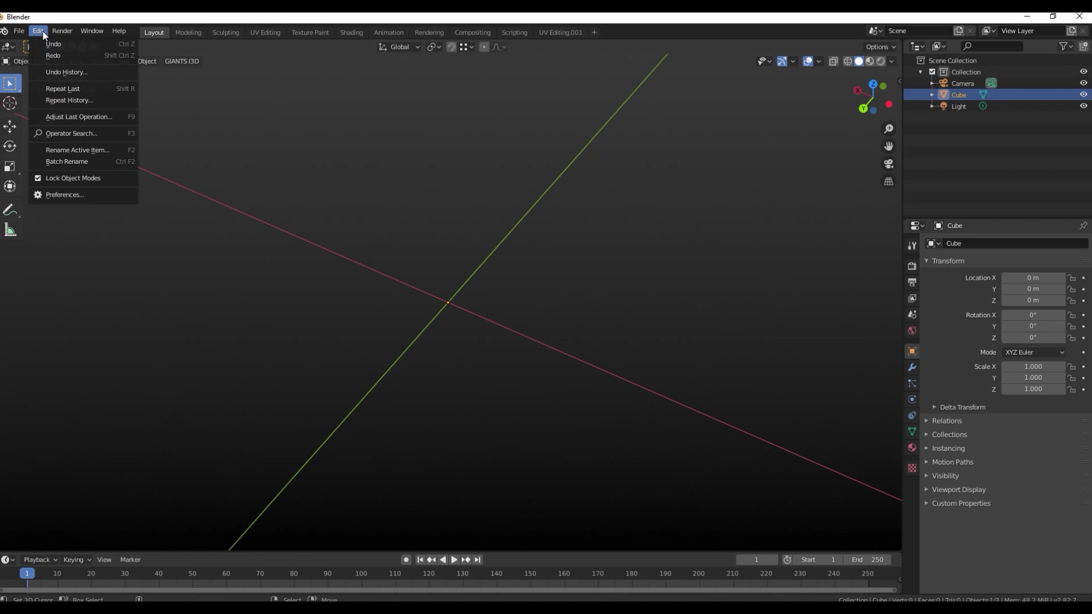
pyautogui.click(88, 190)
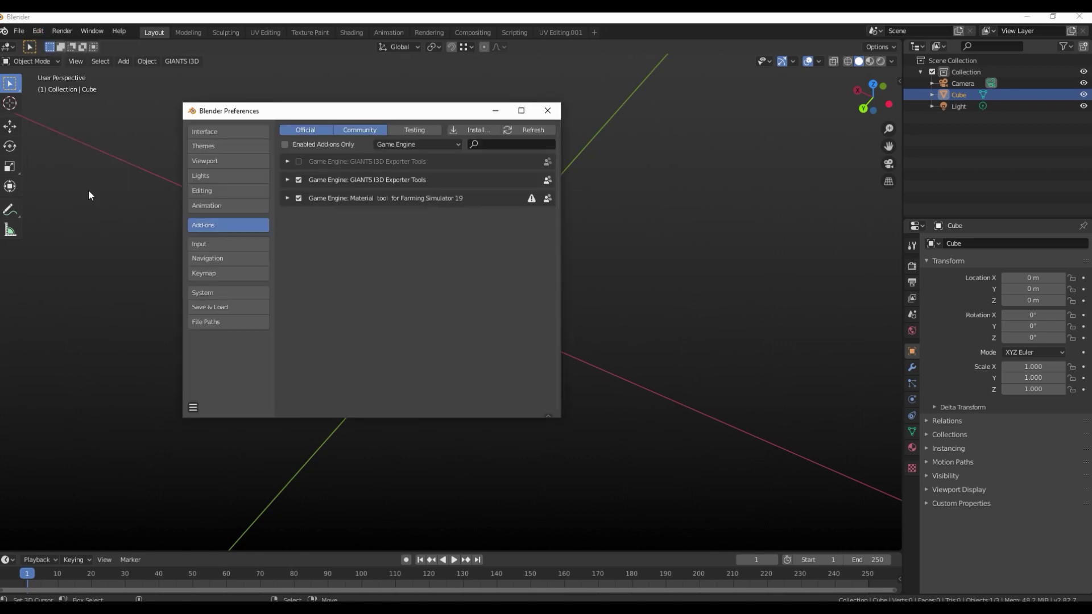
pyautogui.click(489, 128)
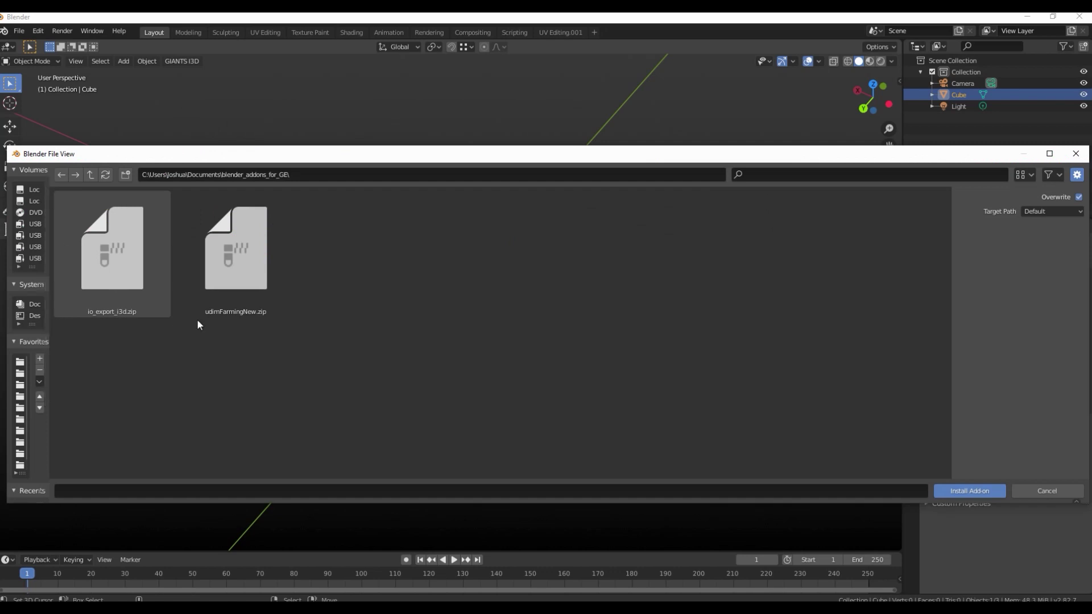